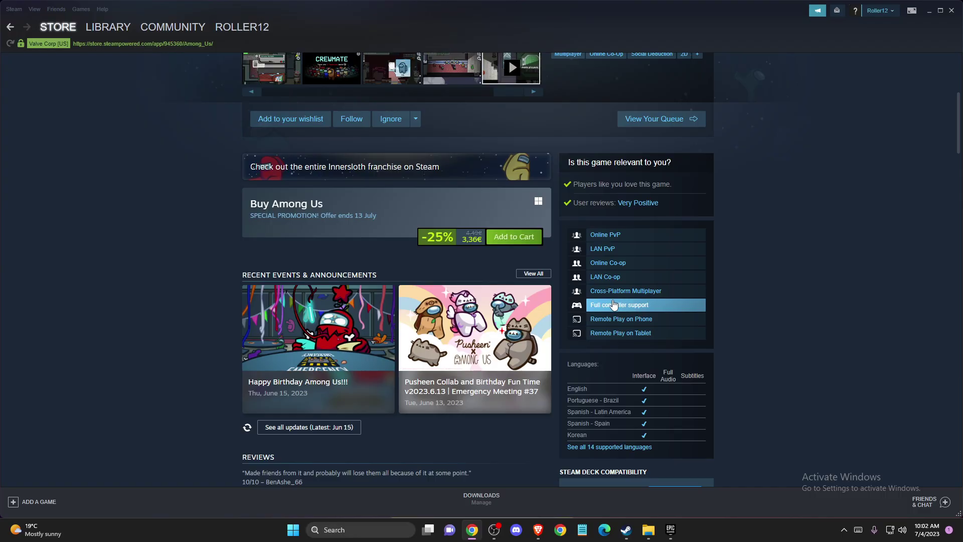
# Scroll the Among Us store page down to its features, including Remote Play on Phone and Tablet.
pyautogui.scroll(-2, 483, 271)
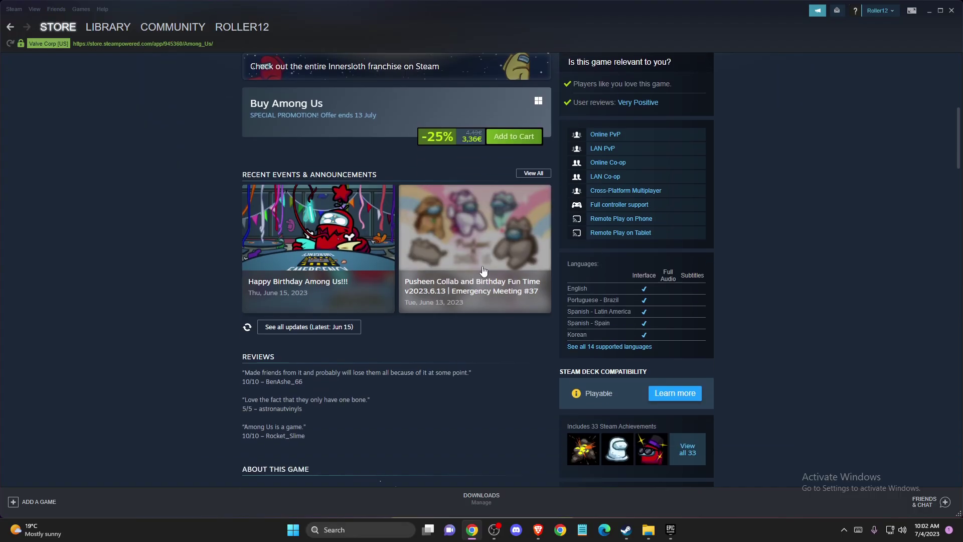
# Minimize Steam, open Task Manager to review running apps like OBS Studio, then close it.
pyautogui.click(930, 10)
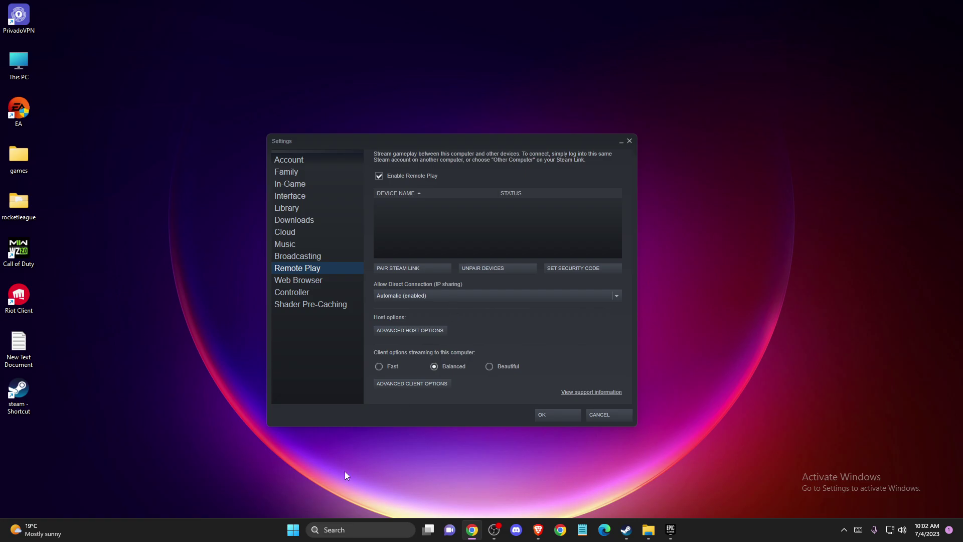
pyautogui.click(351, 529)
pyautogui.write('task manager')
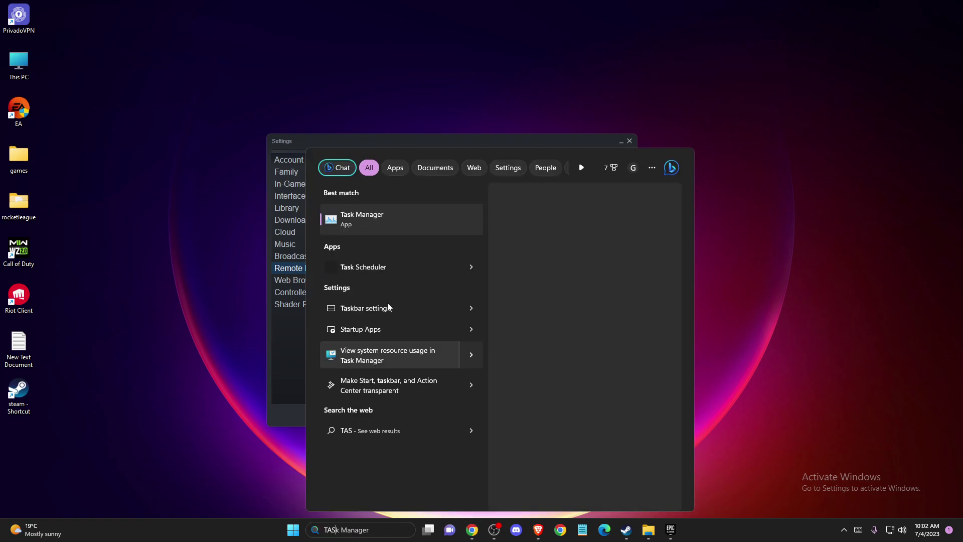
pyautogui.click(369, 233)
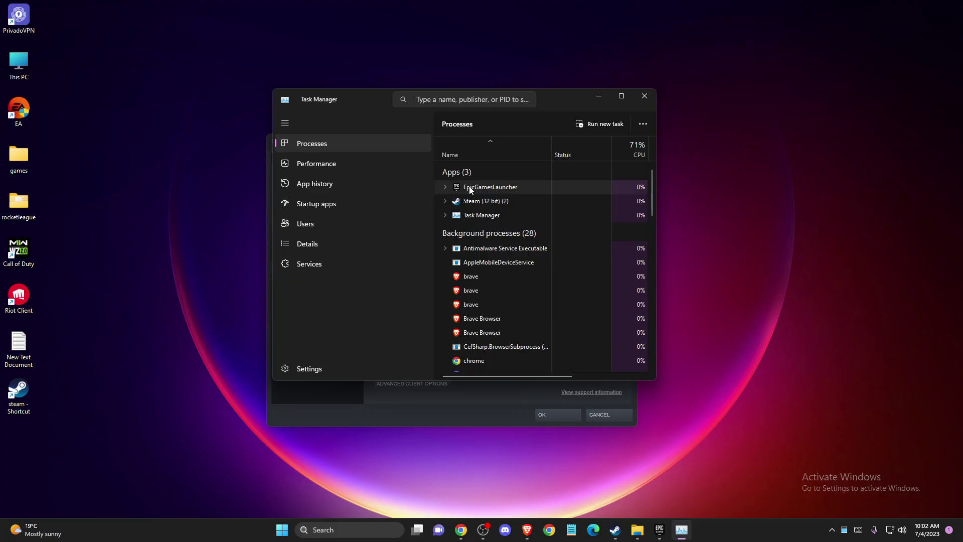
pyautogui.rightClick(472, 232)
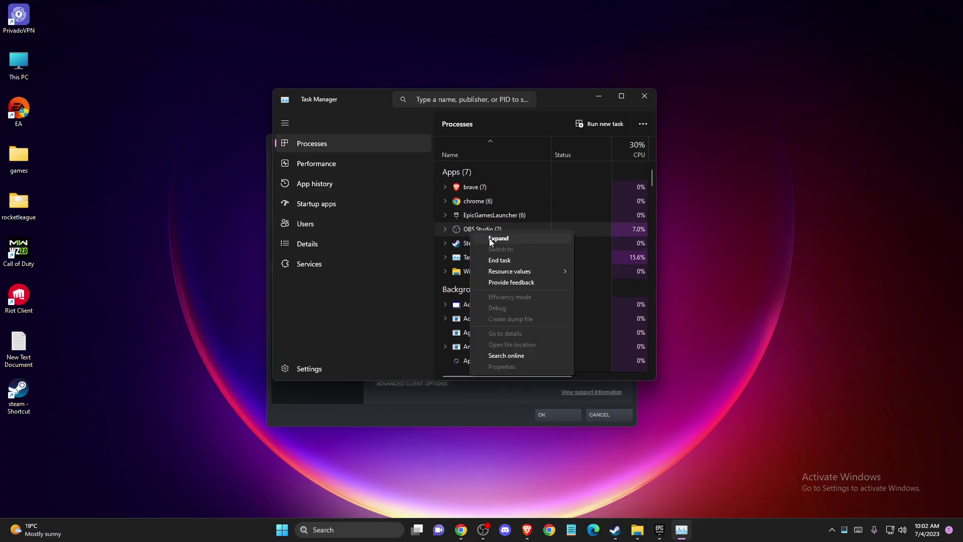
pyautogui.click(645, 96)
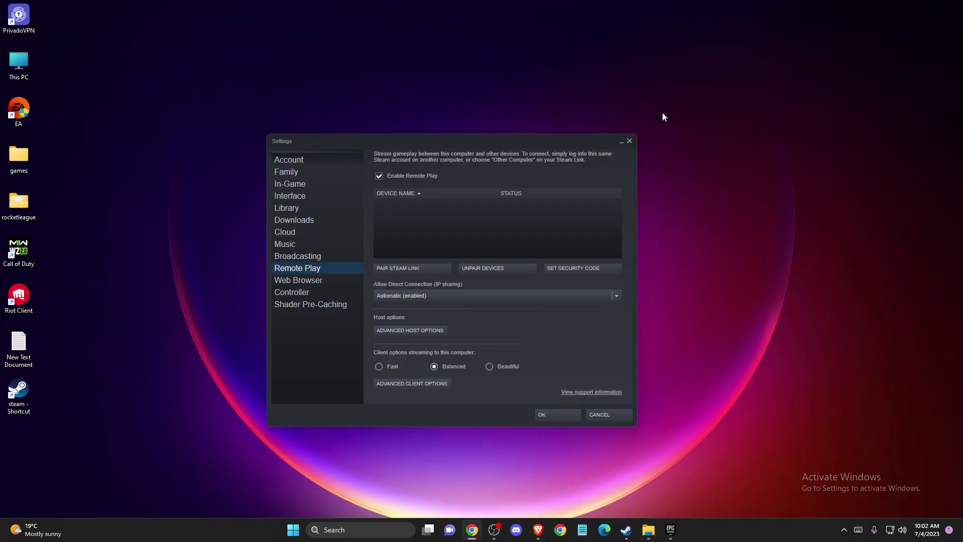
# Restore Steam, confirm the client is already up to date, and go to the Library.
pyautogui.moveTo(626, 530)
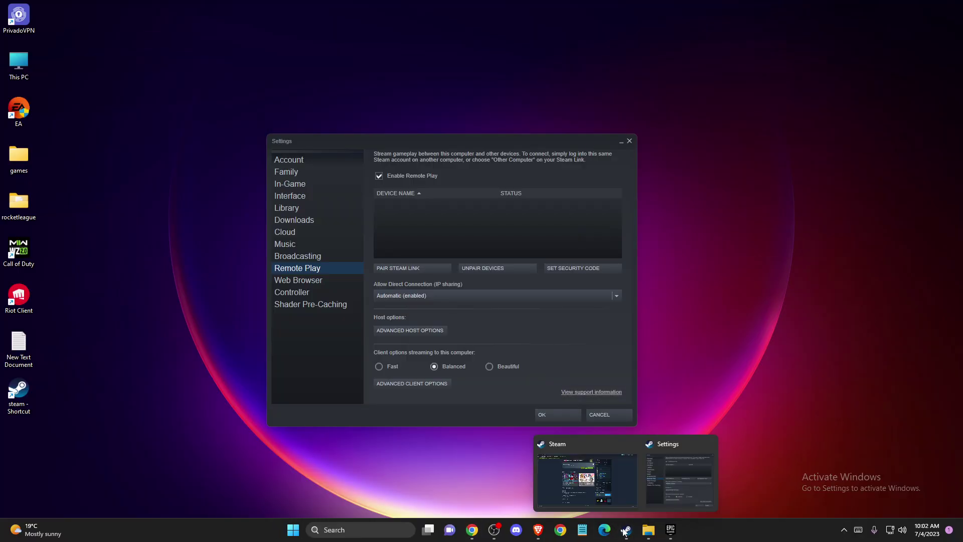
pyautogui.click(615, 477)
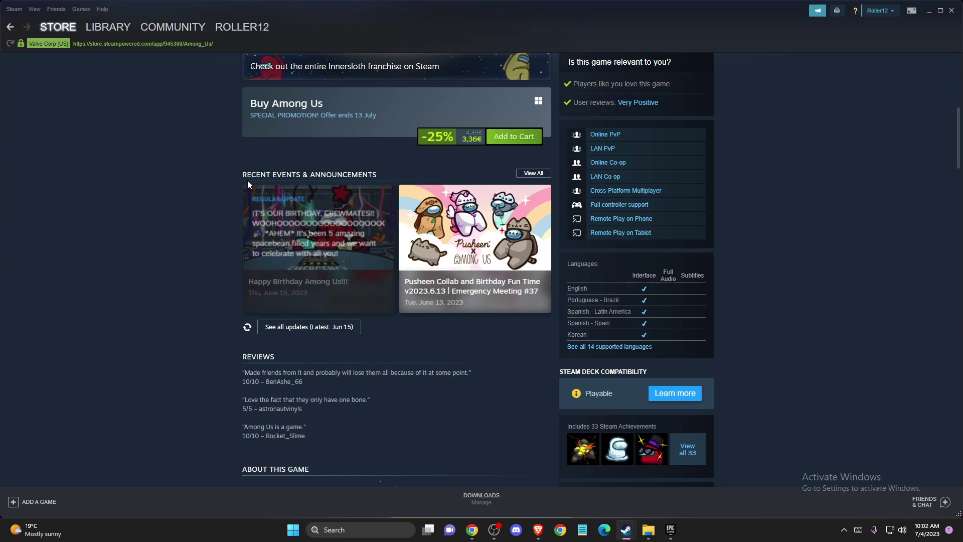
pyautogui.moveTo(97, 29)
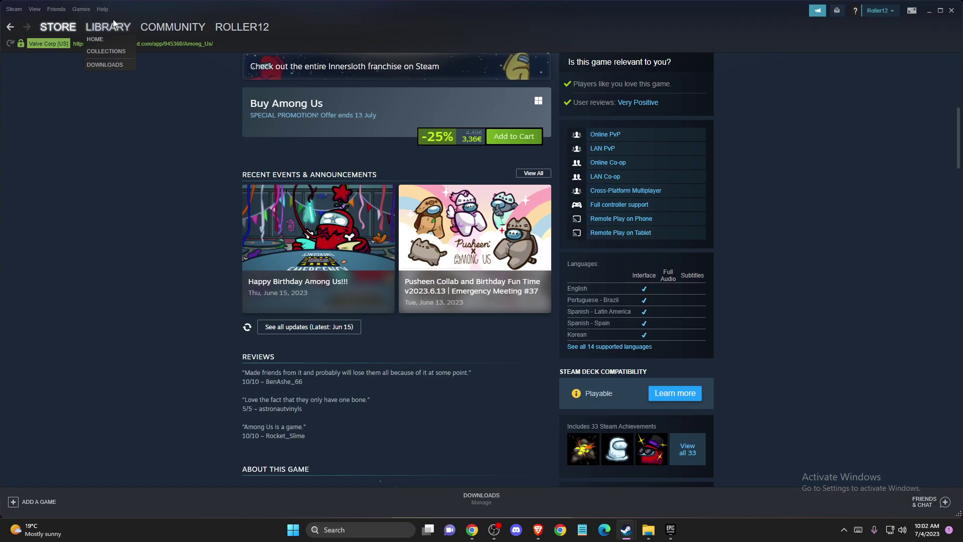
pyautogui.click(14, 9)
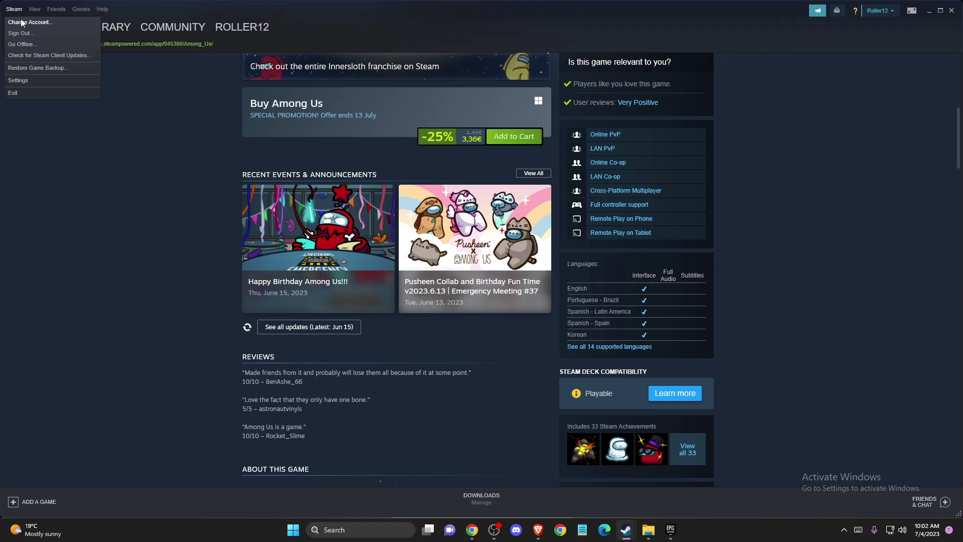
pyautogui.click(32, 56)
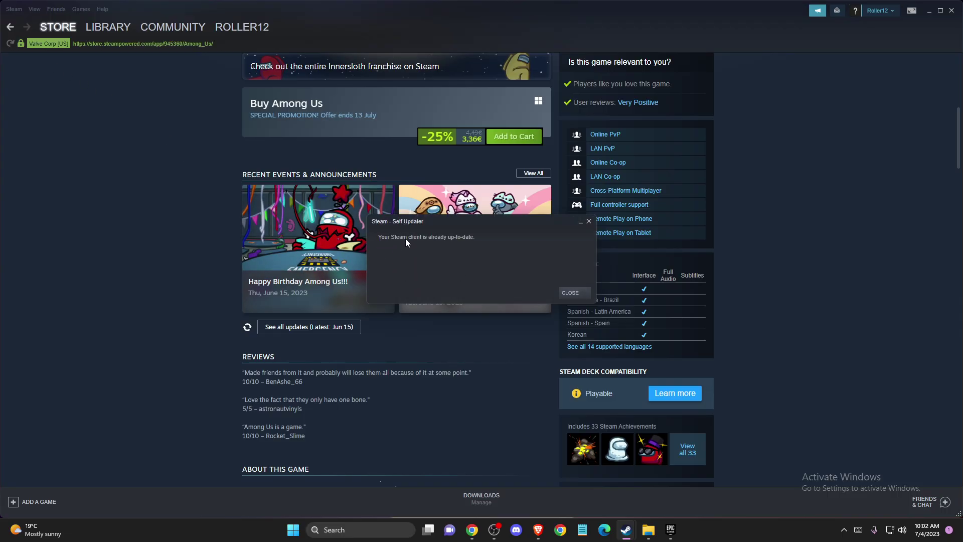
pyautogui.click(574, 292)
pyautogui.click(111, 28)
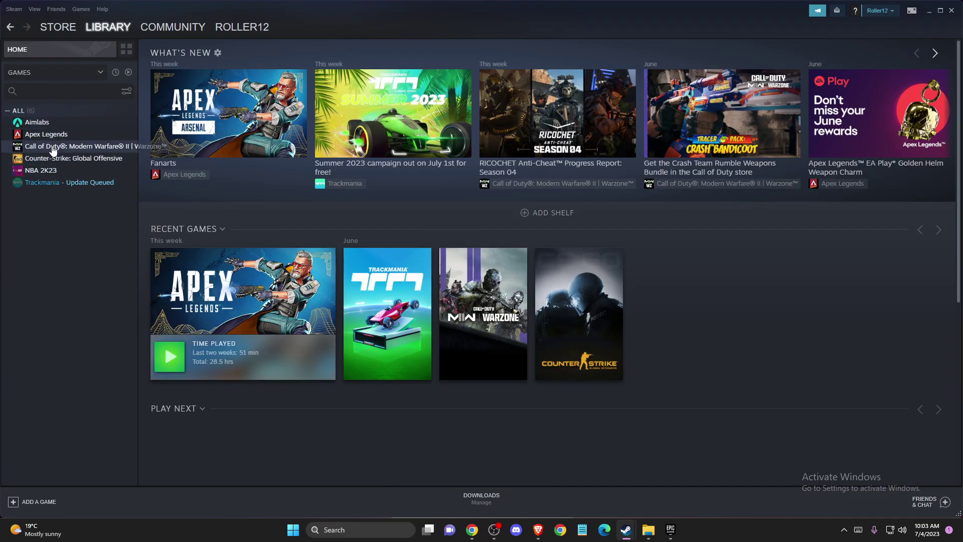
# Open the Apex Legends page in the library sidebar and scroll through it.
pyautogui.click(50, 136)
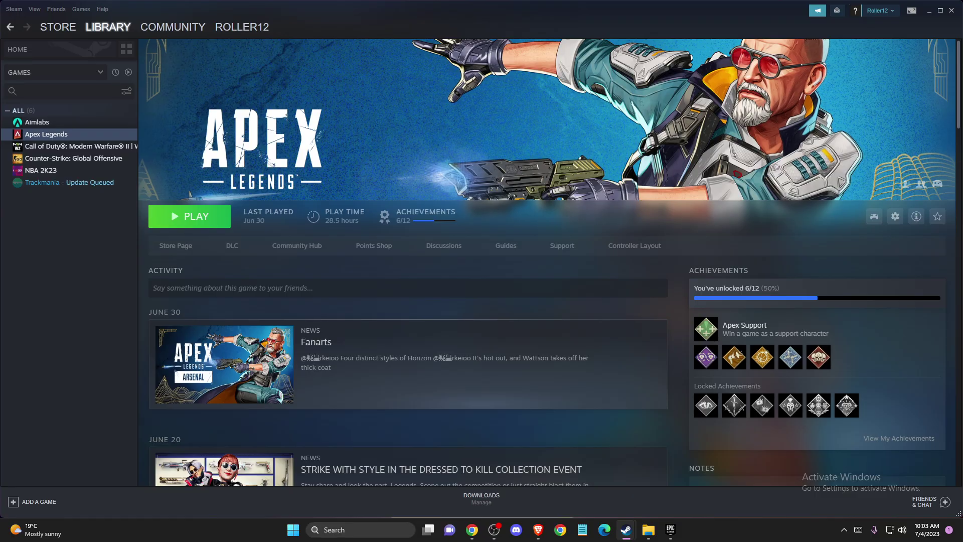
pyautogui.scroll(-3, 350, 301)
pyautogui.scroll(3, 330, 306)
pyautogui.click(928, 14)
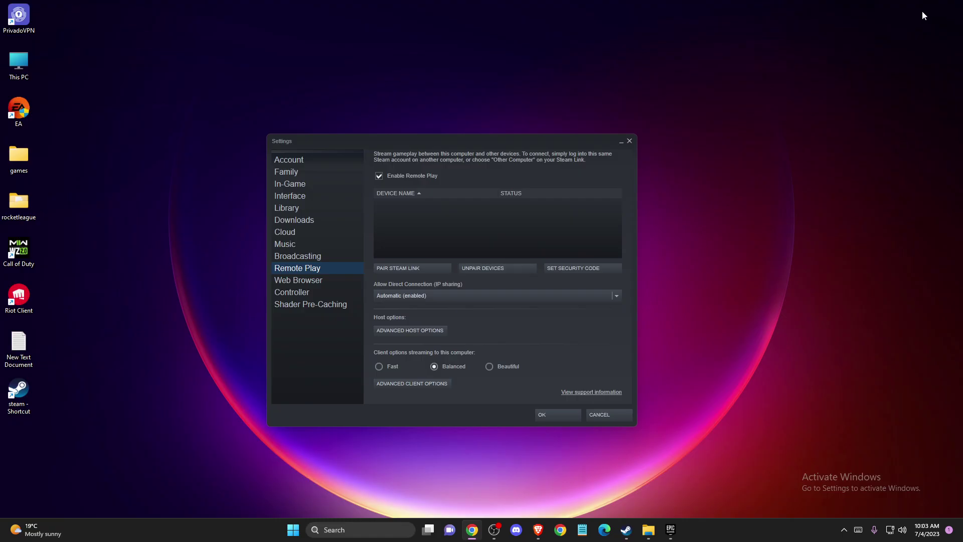
pyautogui.click(539, 530)
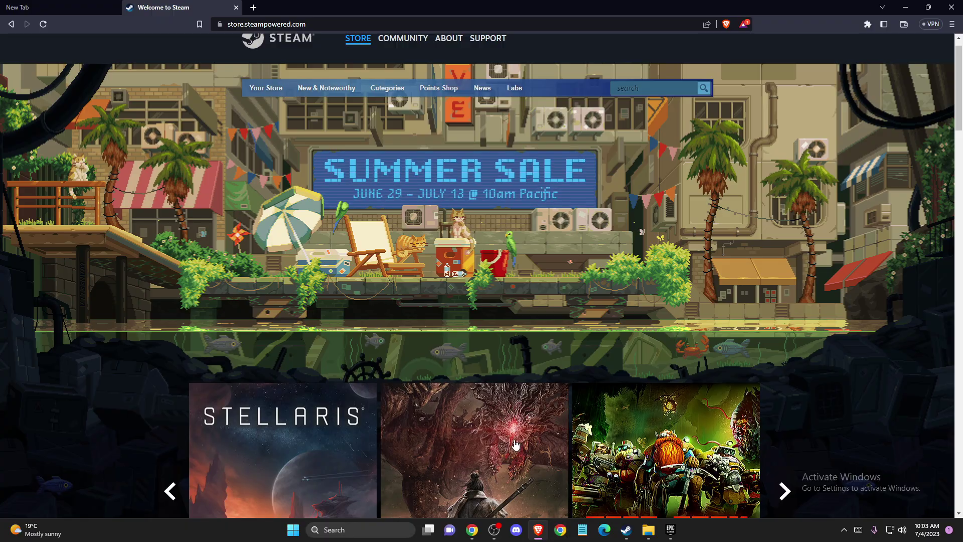
pyautogui.scroll(1, 468, 140)
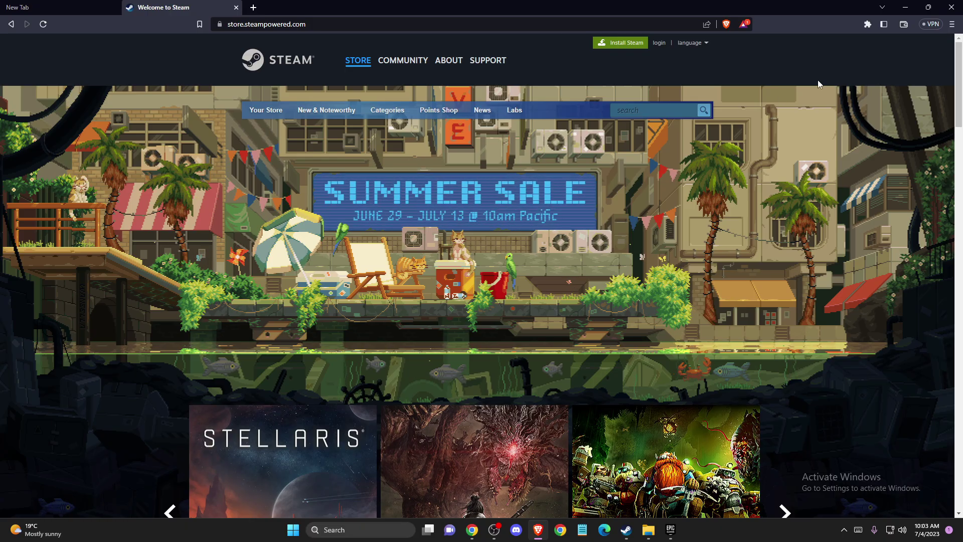
pyautogui.click(906, 7)
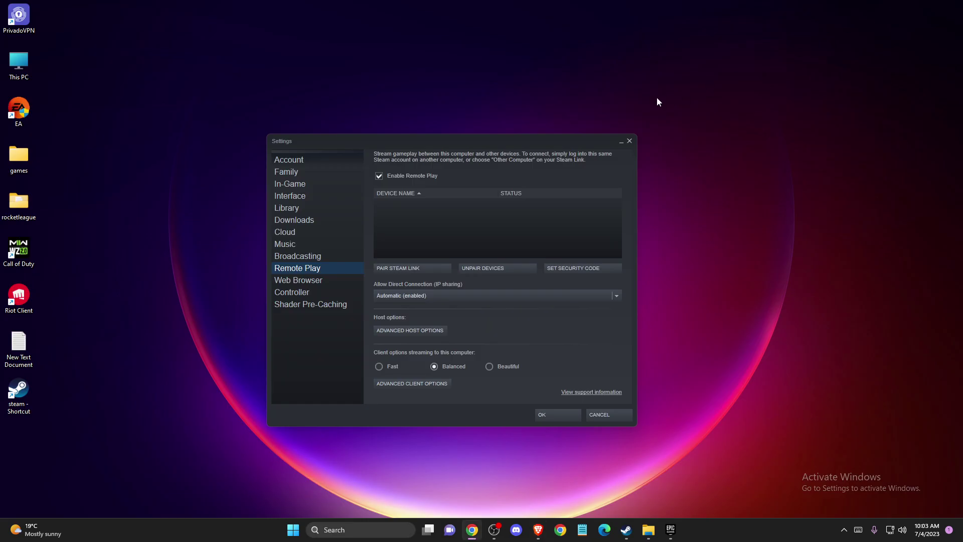
# Open Windows Update via a 'CHECK FOR U' search, confirm the PC is up to date, then close Settings.
pyautogui.click(352, 527)
pyautogui.write('CHECK')
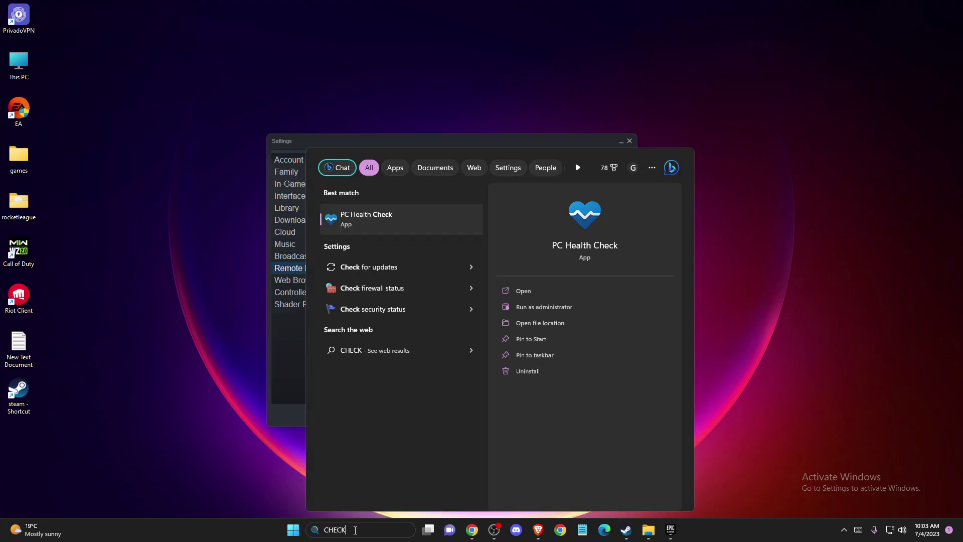
pyautogui.write(' FOR U')
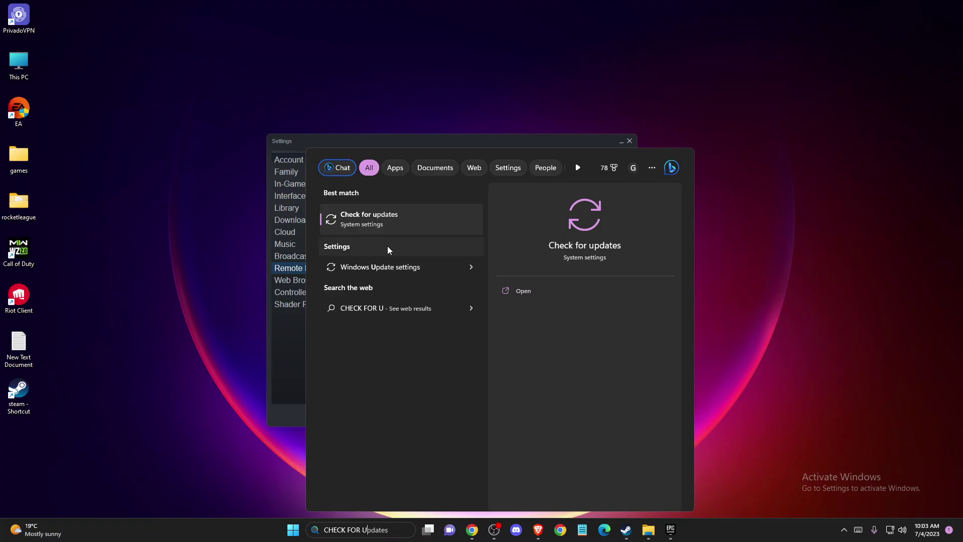
pyautogui.click(420, 248)
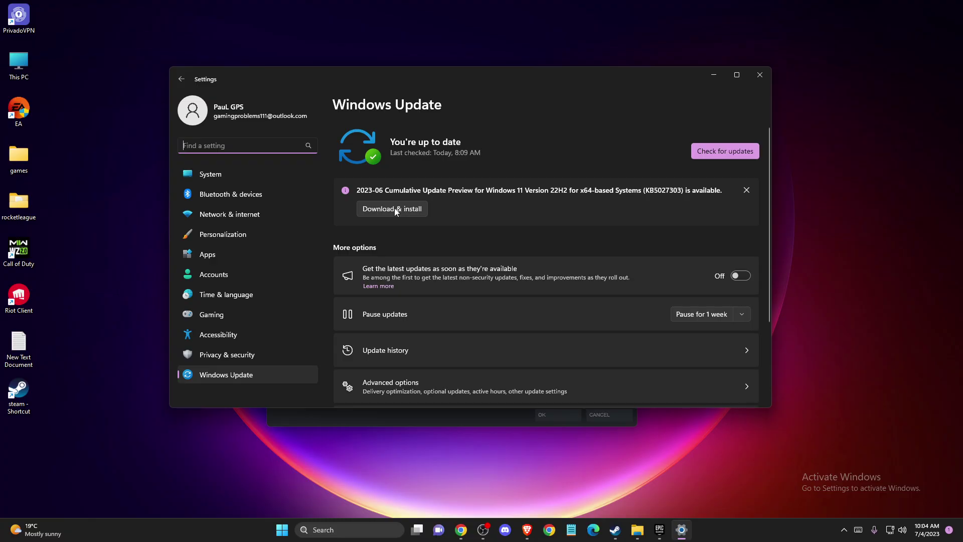
pyautogui.click(760, 77)
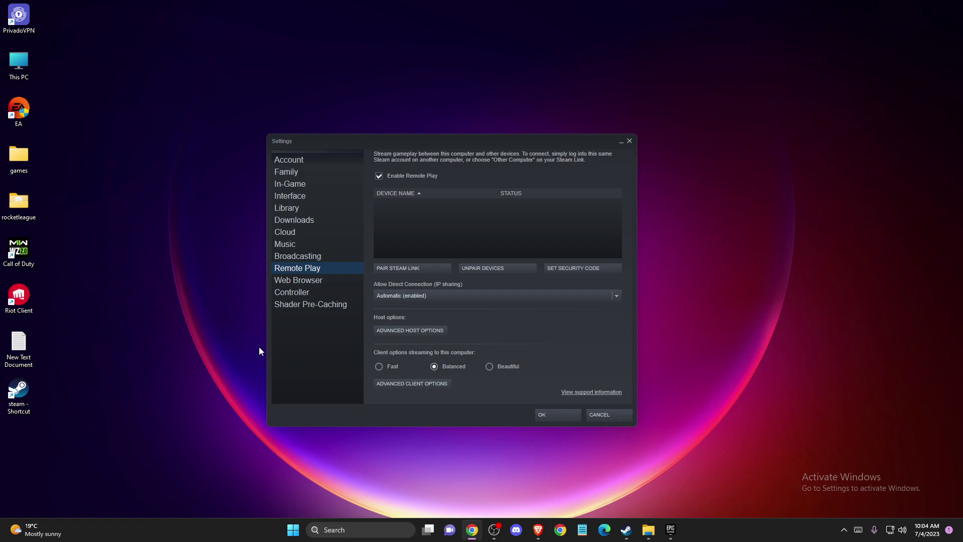
# Launch GeForce Experience, confirm Game Ready Driver 536.40 is the latest, then minimize it.
pyautogui.click(357, 530)
pyautogui.write('GEF')
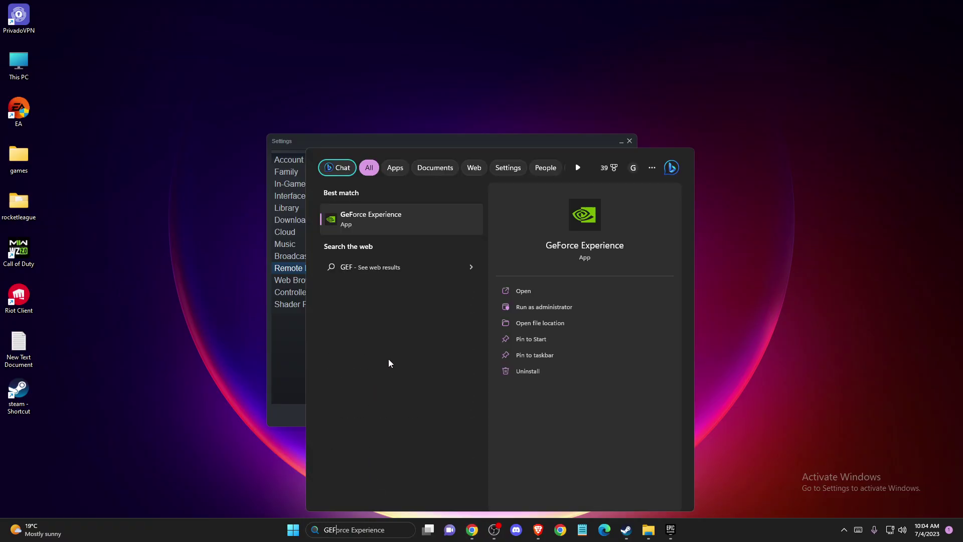
pyautogui.click(357, 221)
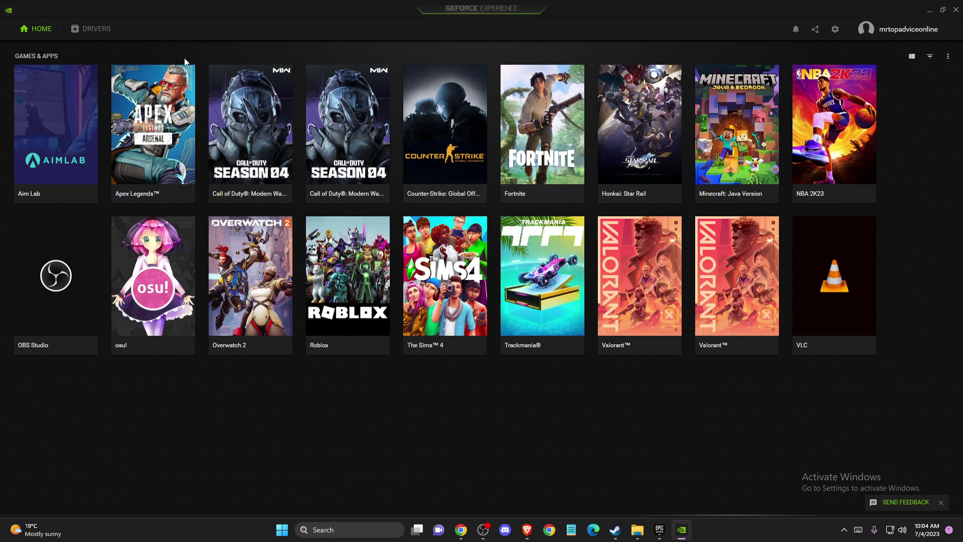
pyautogui.click(95, 29)
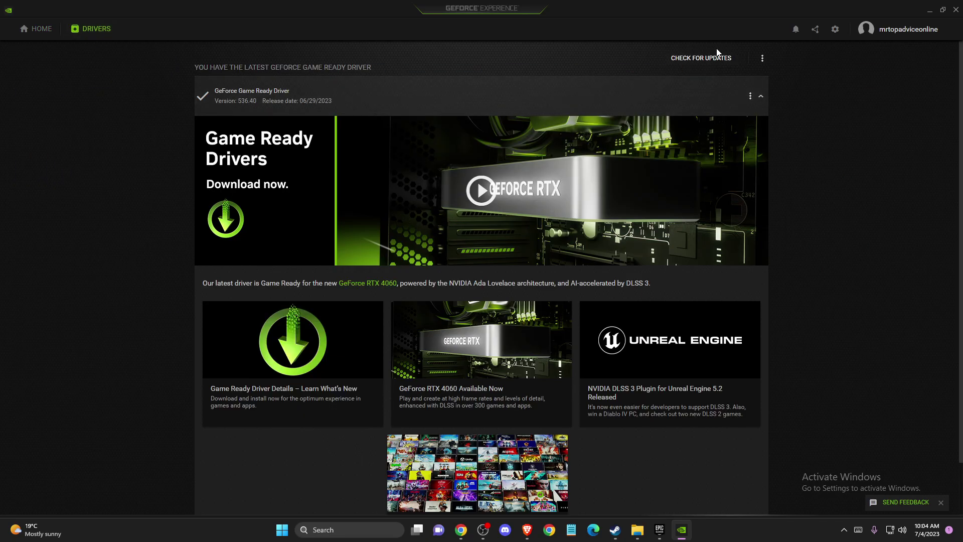
pyautogui.click(717, 51)
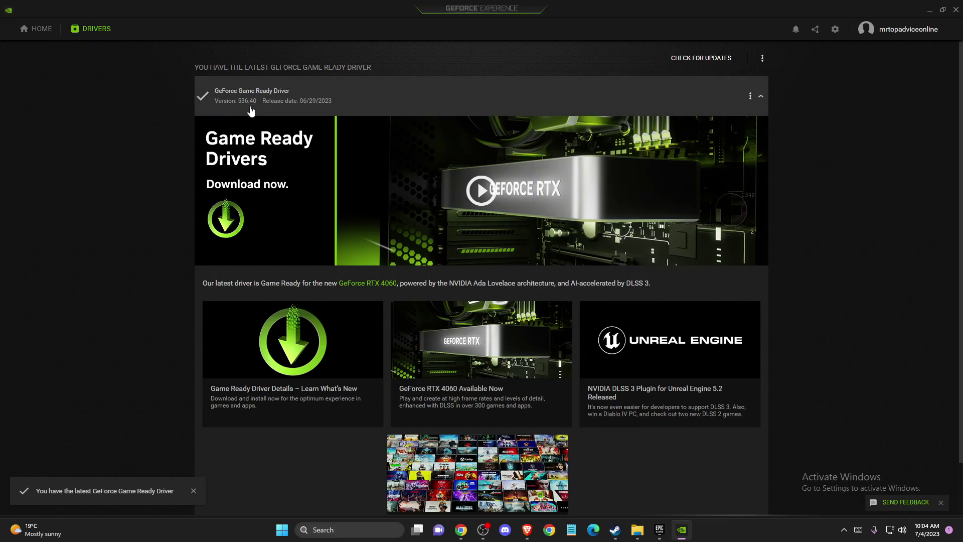
pyautogui.scroll(-1, 291, 113)
pyautogui.scroll(1, 319, 154)
pyautogui.scroll(-1, 320, 157)
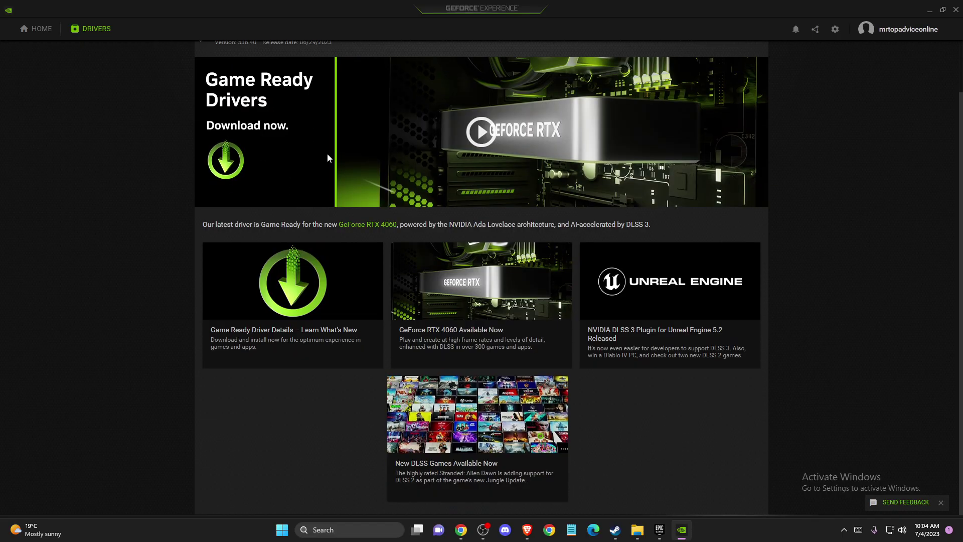
pyautogui.click(931, 11)
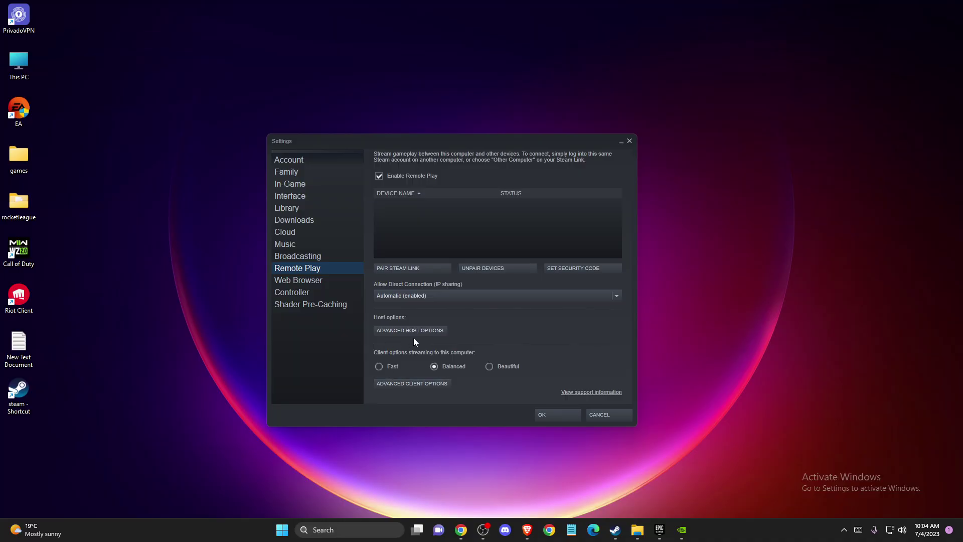
# Verify Enable hardware decoding is on in Remote Play's Advanced Client Options, then close Steam Settings.
pyautogui.moveTo(615, 530)
pyautogui.click(577, 472)
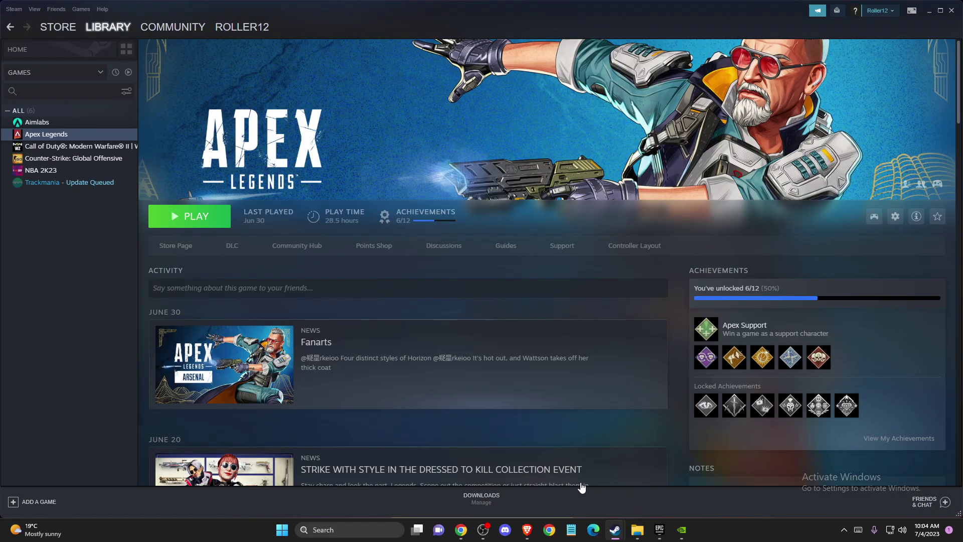
pyautogui.click(14, 9)
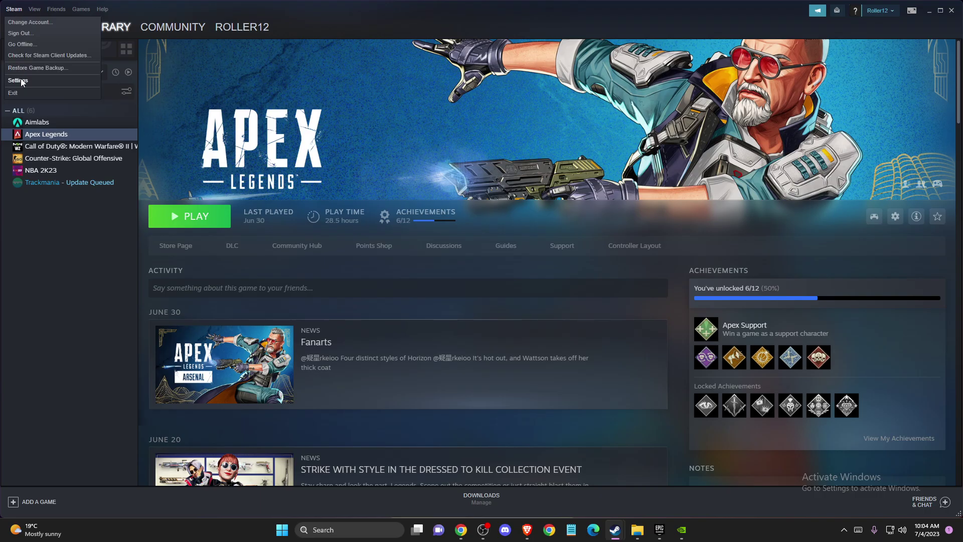
pyautogui.click(931, 11)
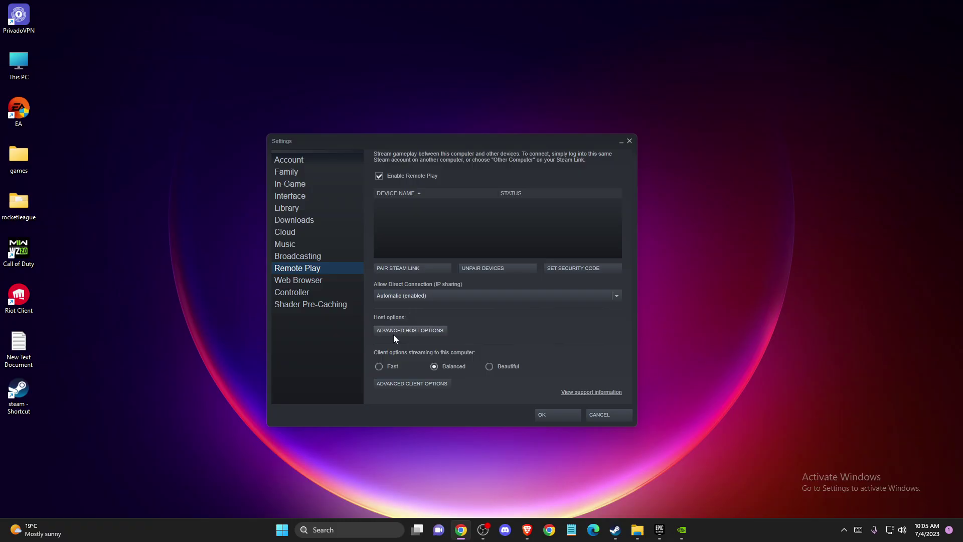
pyautogui.click(390, 384)
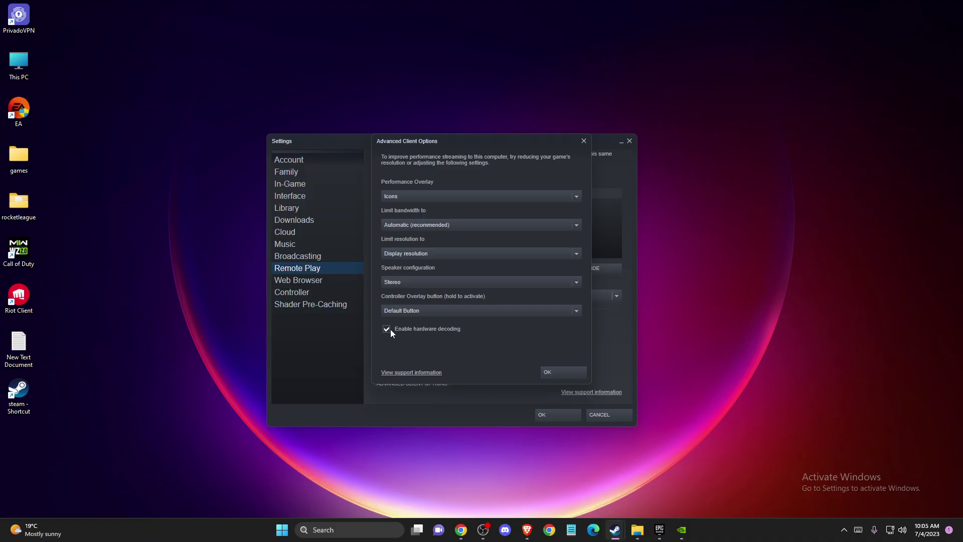
pyautogui.click(558, 372)
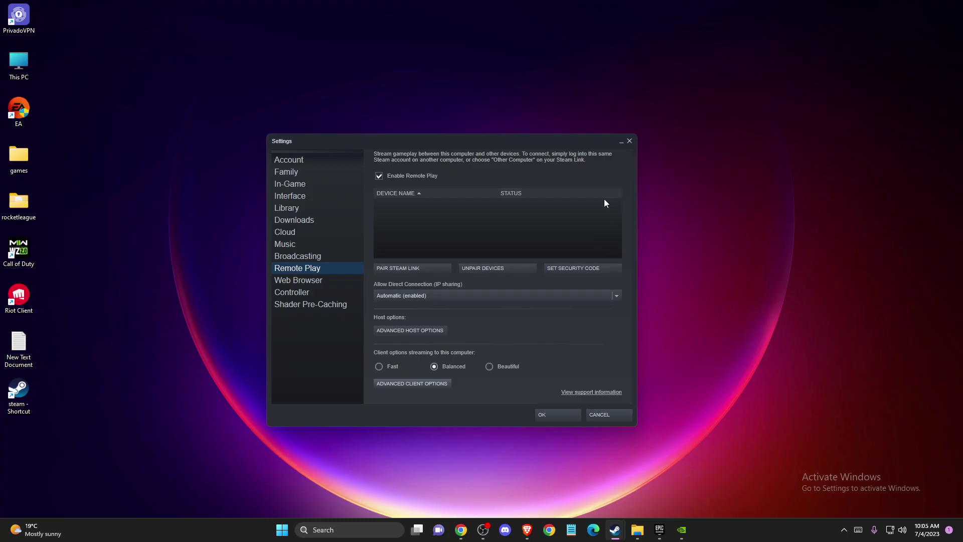
pyautogui.click(629, 142)
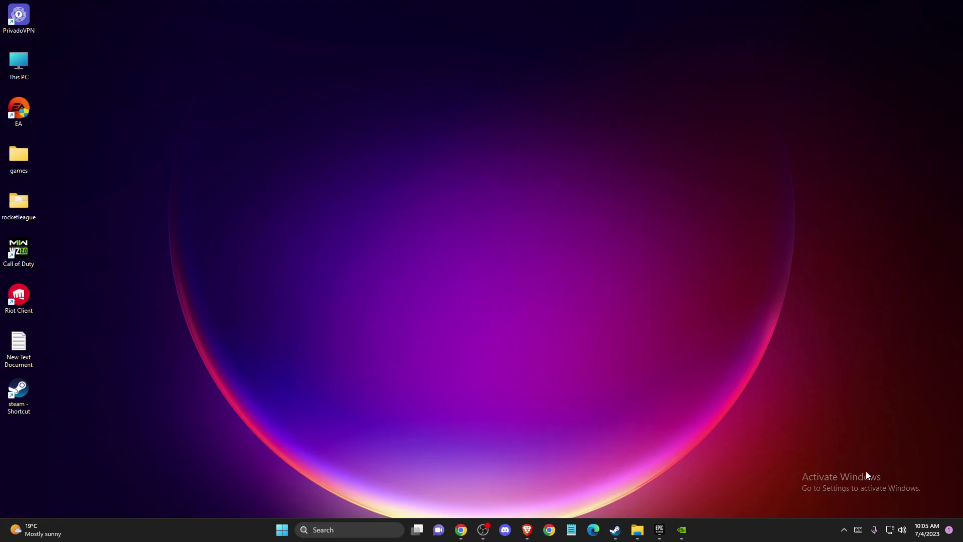
# Open the Ethernet adapter's Properties through Advanced network settings and More network adapter options.
pyautogui.rightClick(890, 530)
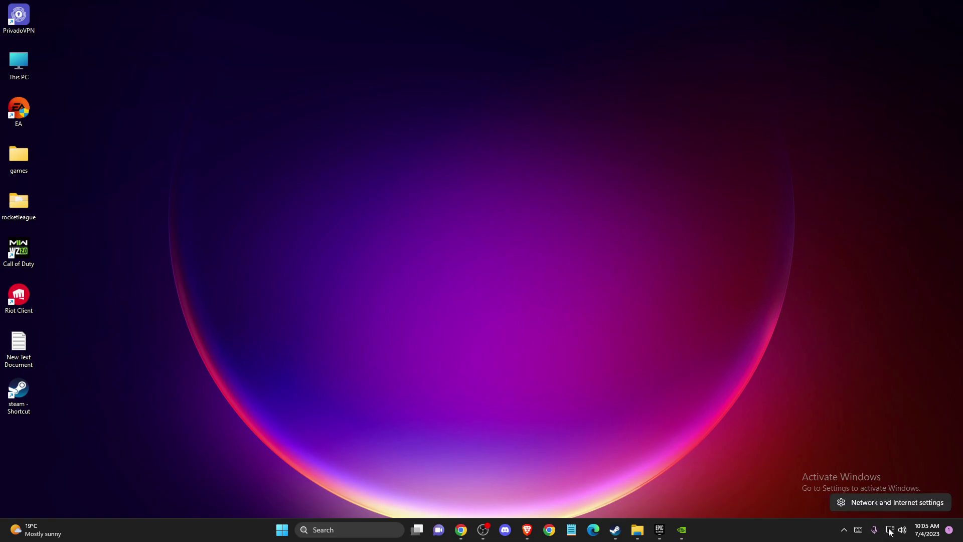
pyautogui.click(885, 506)
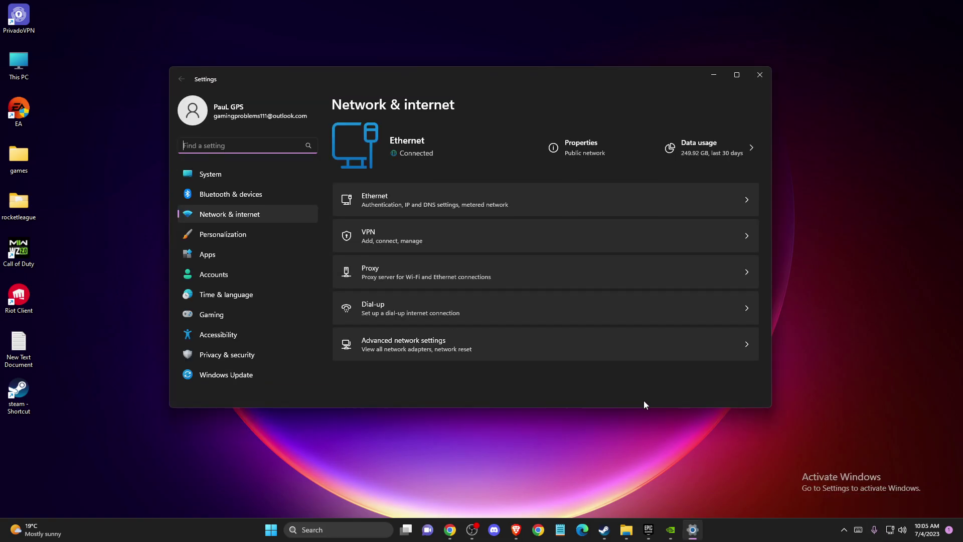
pyautogui.click(397, 349)
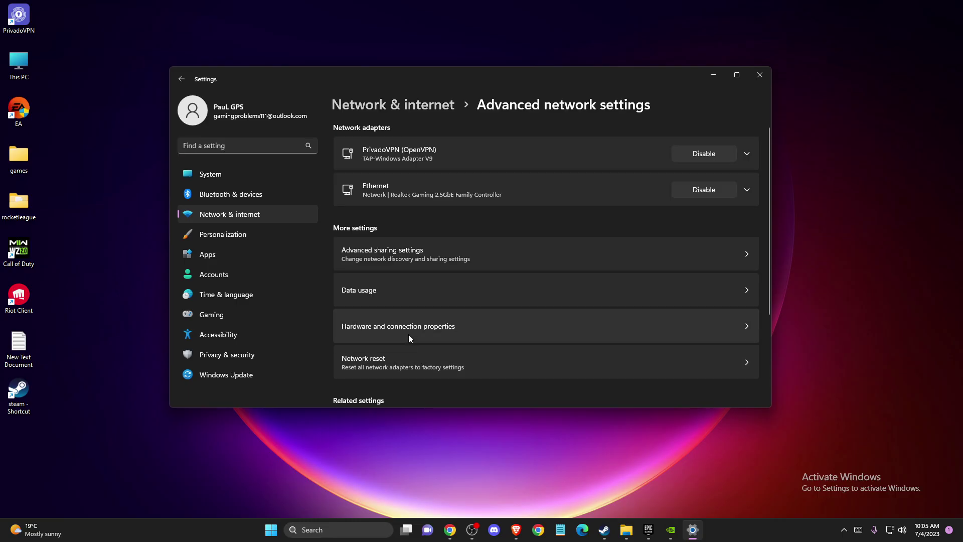
pyautogui.scroll(-3, 396, 326)
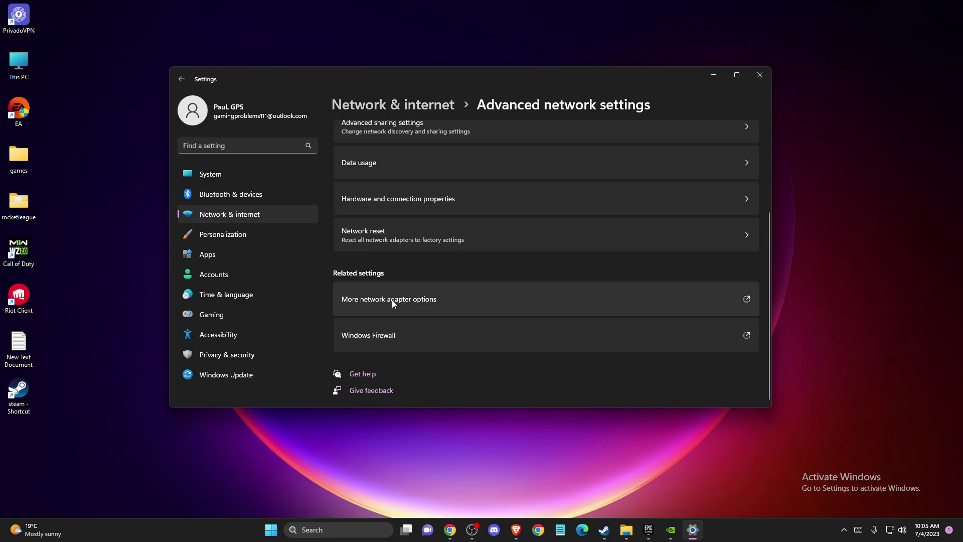
pyautogui.click(394, 300)
pyautogui.click(236, 184)
pyautogui.rightClick(236, 184)
pyautogui.click(265, 276)
# Set Ethernet IPv4 DNS to 8.8.8.8 preferred and 8.8.4.4 alternate, then close the network windows.
pyautogui.scroll(-1, 294, 281)
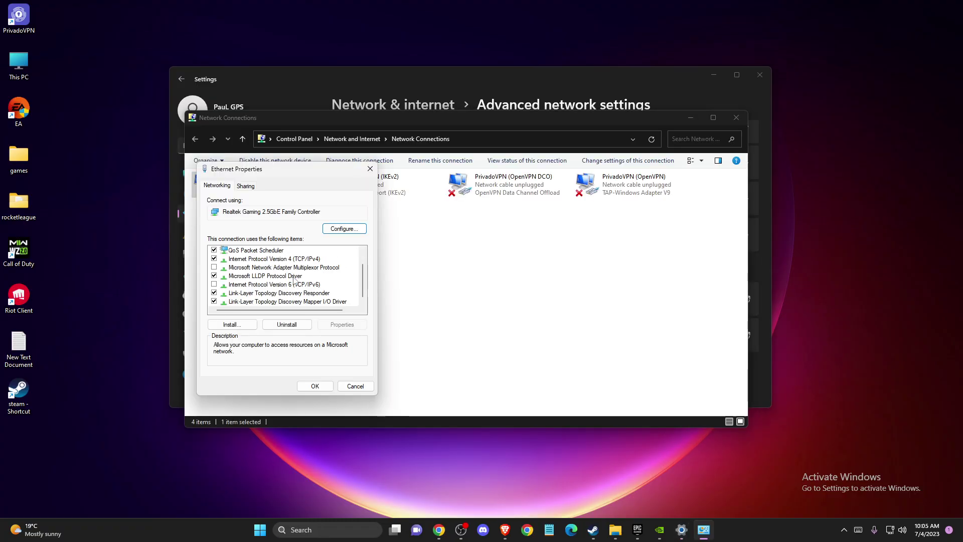
pyautogui.doubleClick(251, 259)
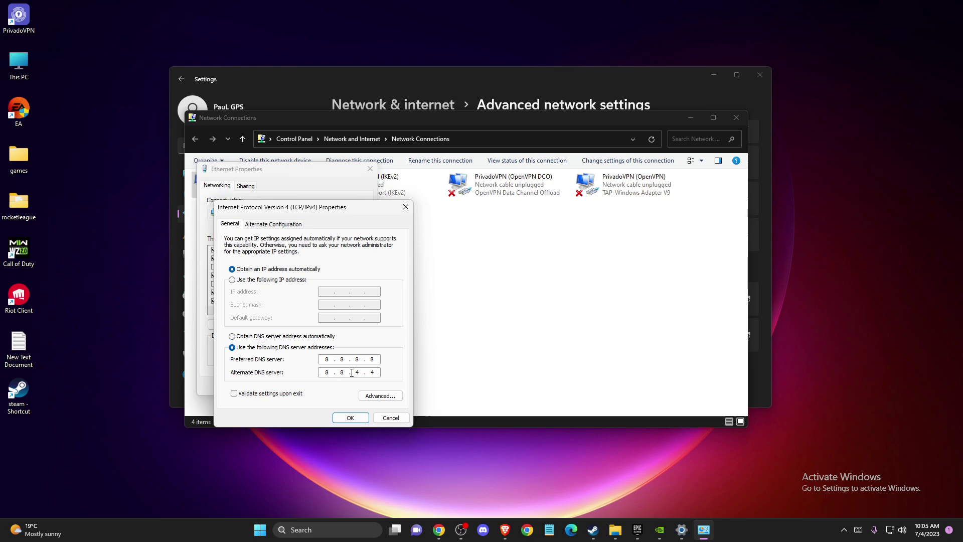
pyautogui.click(351, 417)
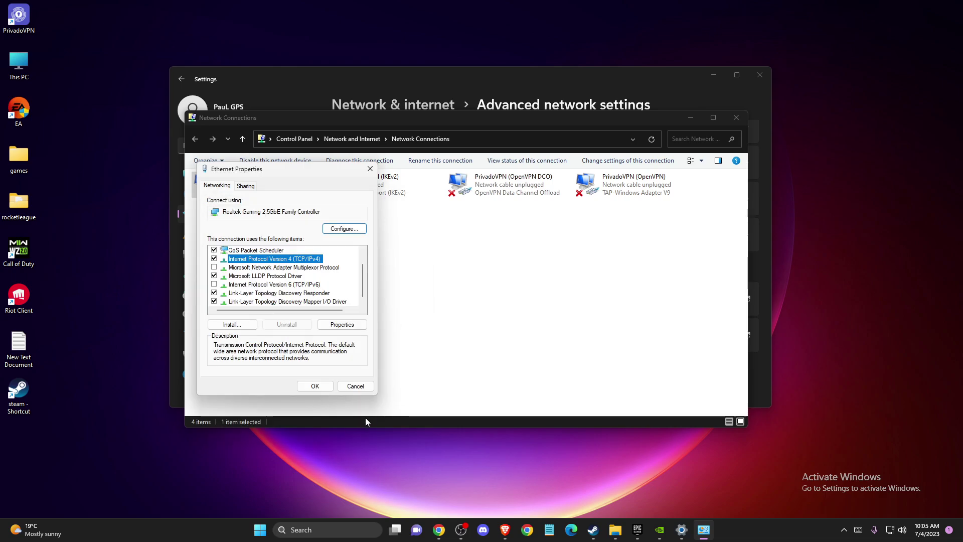
pyautogui.click(356, 389)
pyautogui.hotkey('alt', 'F4')
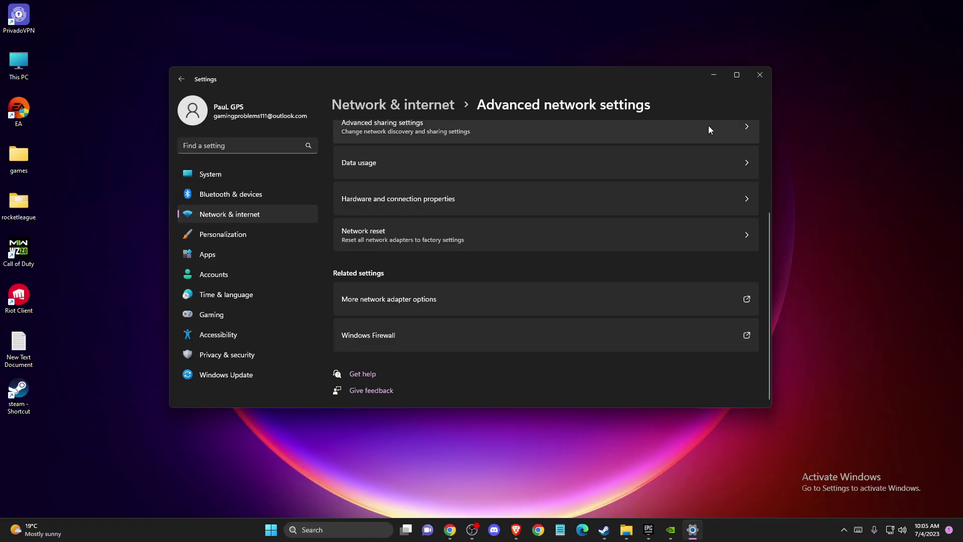